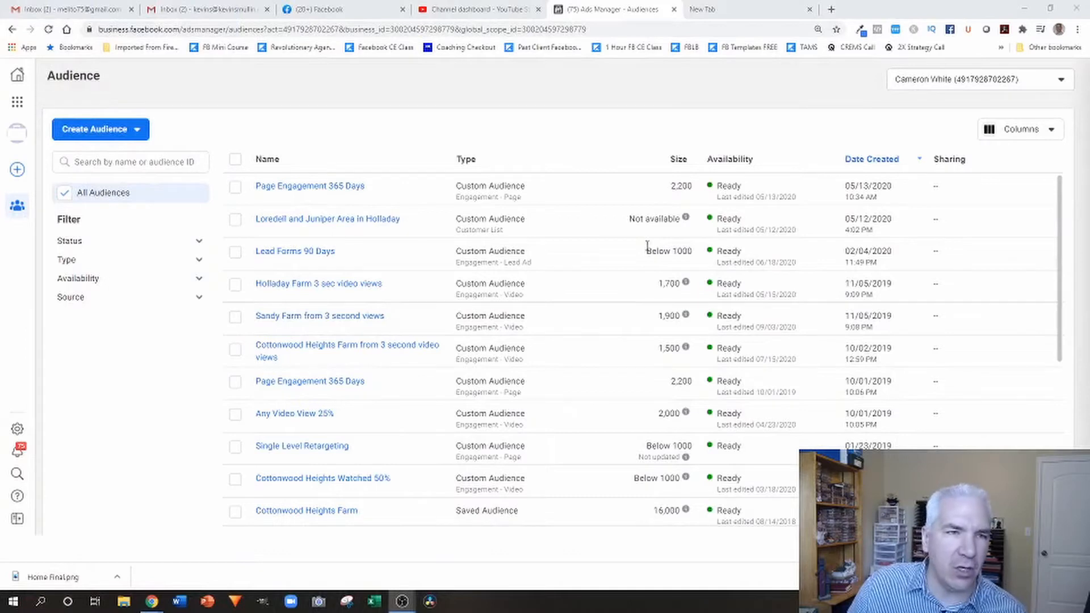
Start a custom audience with Facebook Page as the source and select the ad account owner's real estate agent page.
left_click(139, 134)
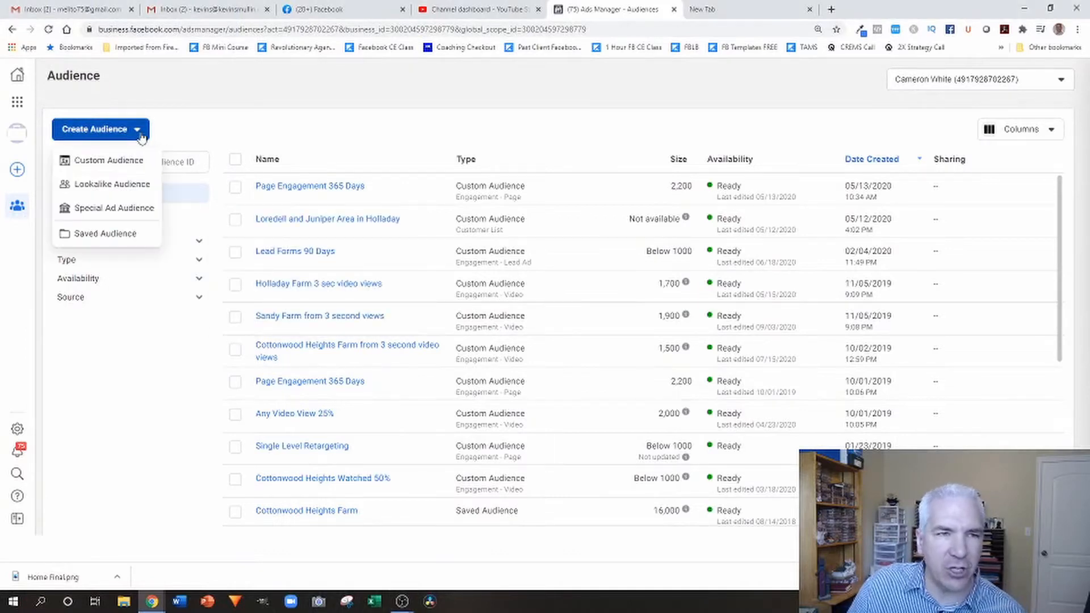
left_click(121, 162)
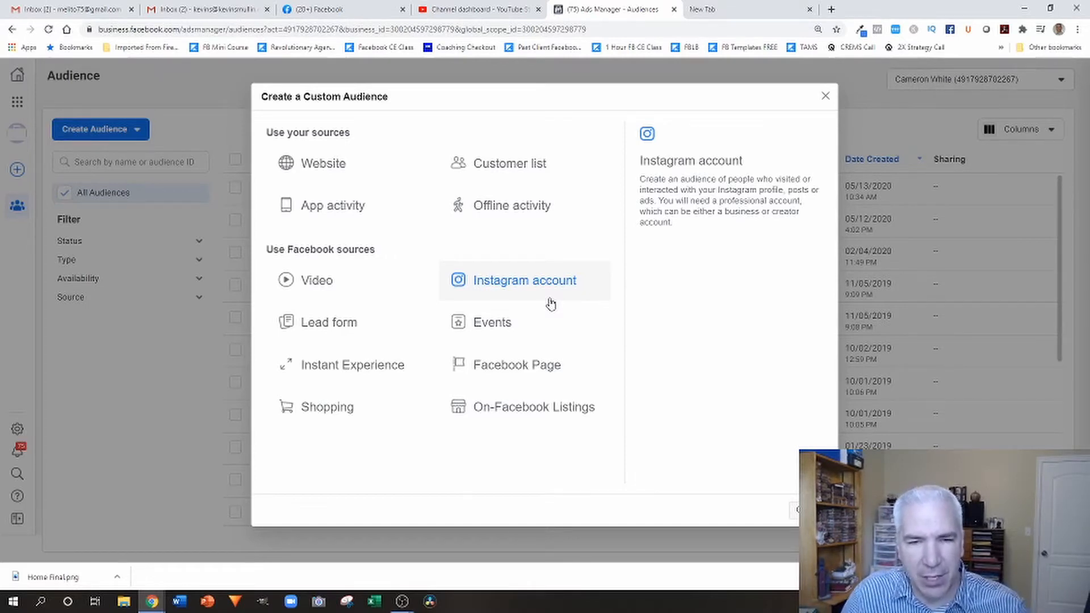
left_click(525, 373)
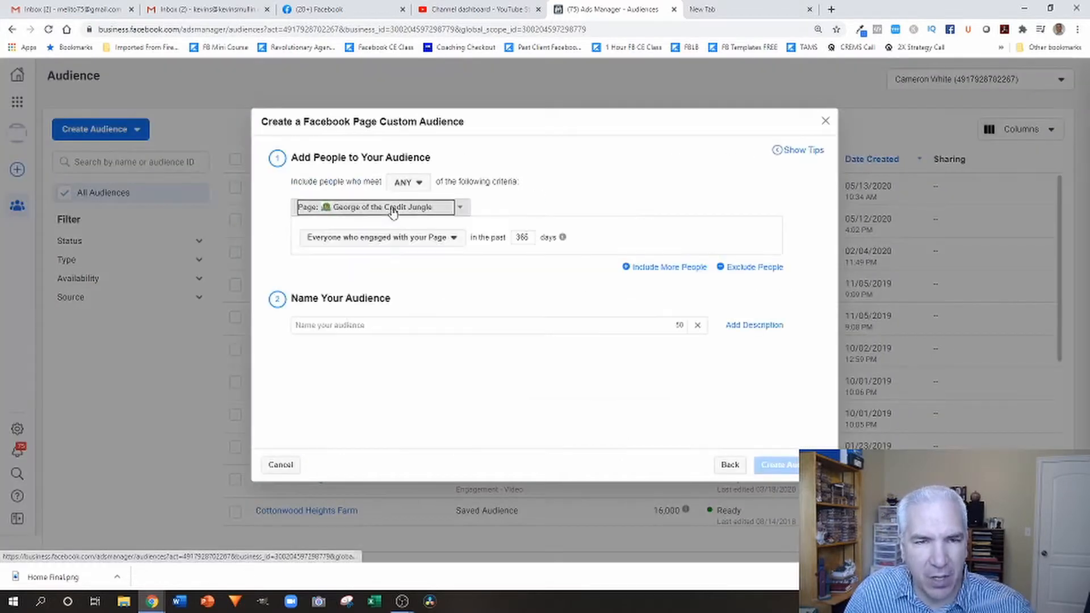
left_click(385, 207)
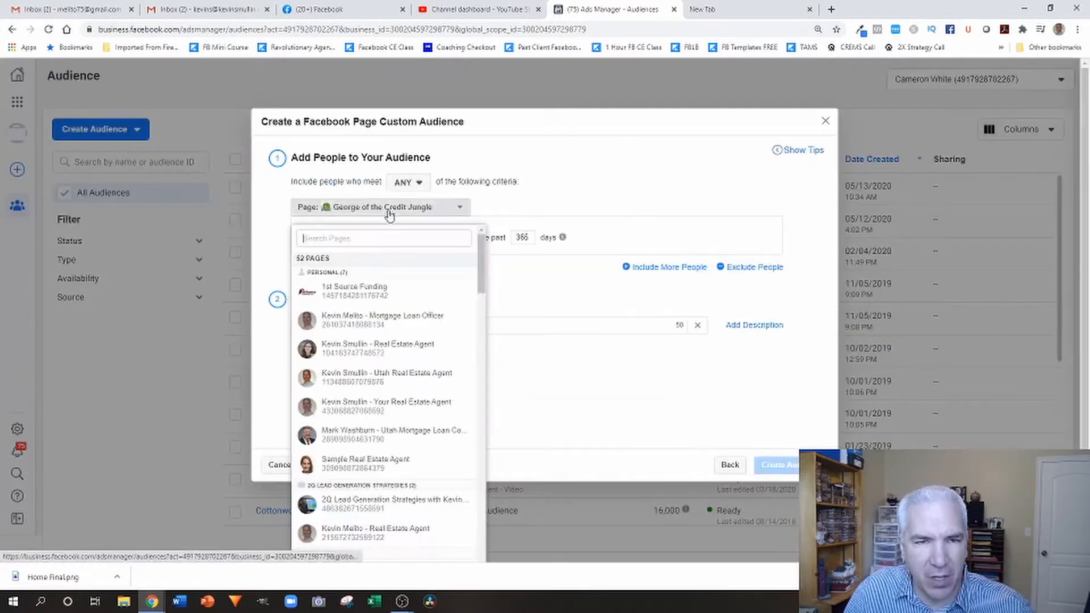
scroll(377, 370, "down", 5)
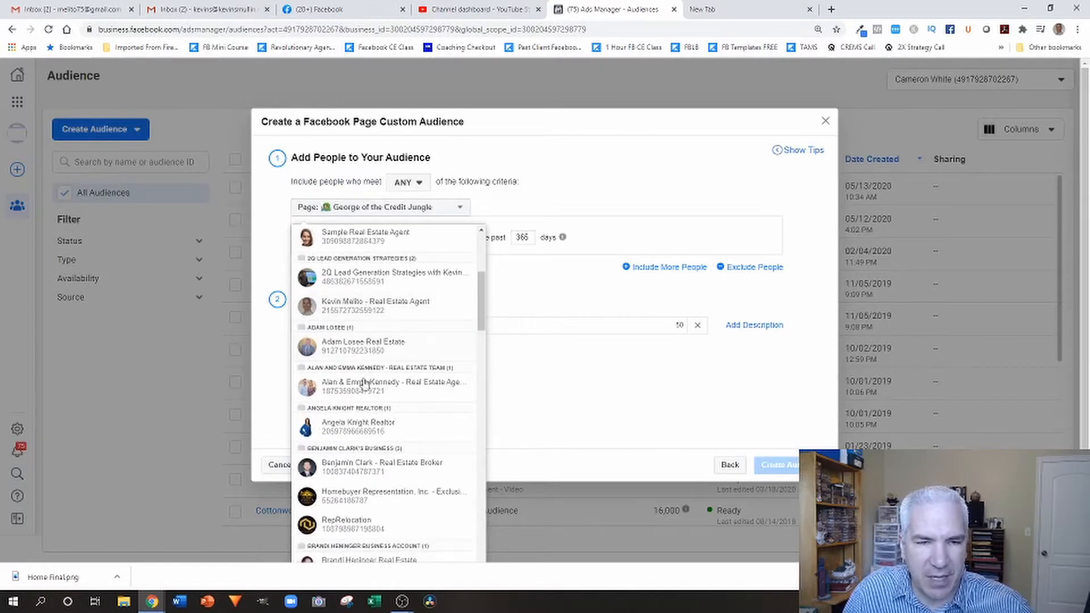
scroll(358, 439, "down", 3)
scroll(357, 425, "down", 1)
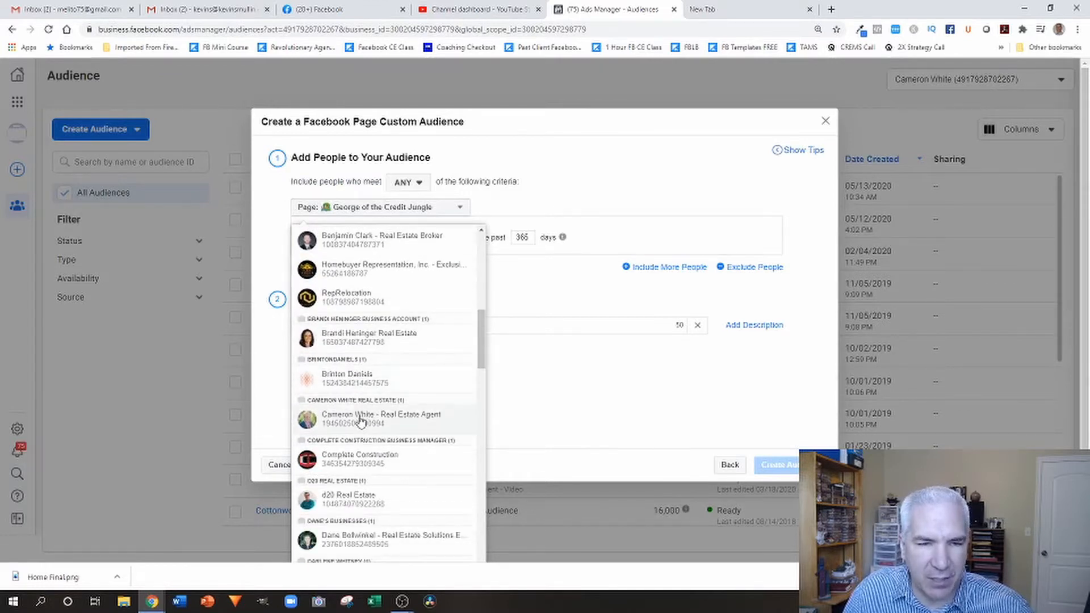
left_click(361, 416)
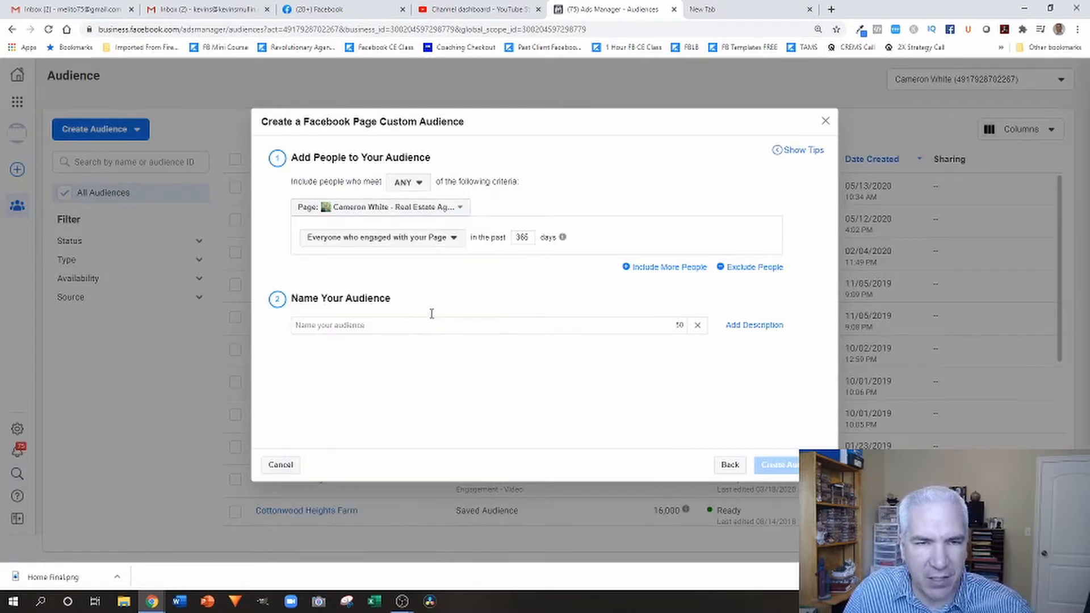
Name the audience with the page owner's name plus "Page Engagement 365 Days" and create it.
left_click(391, 328)
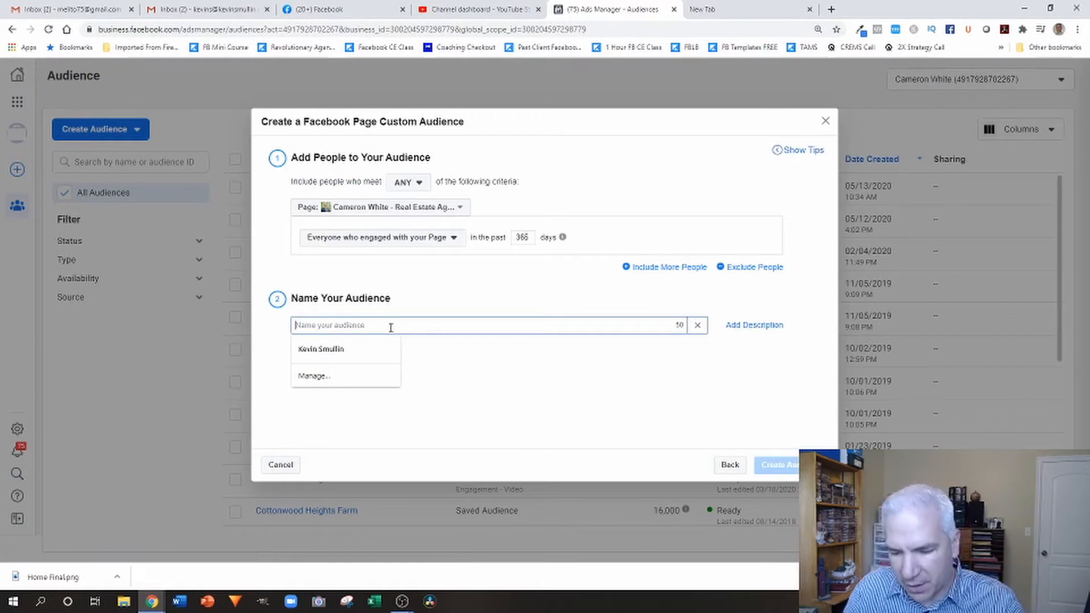
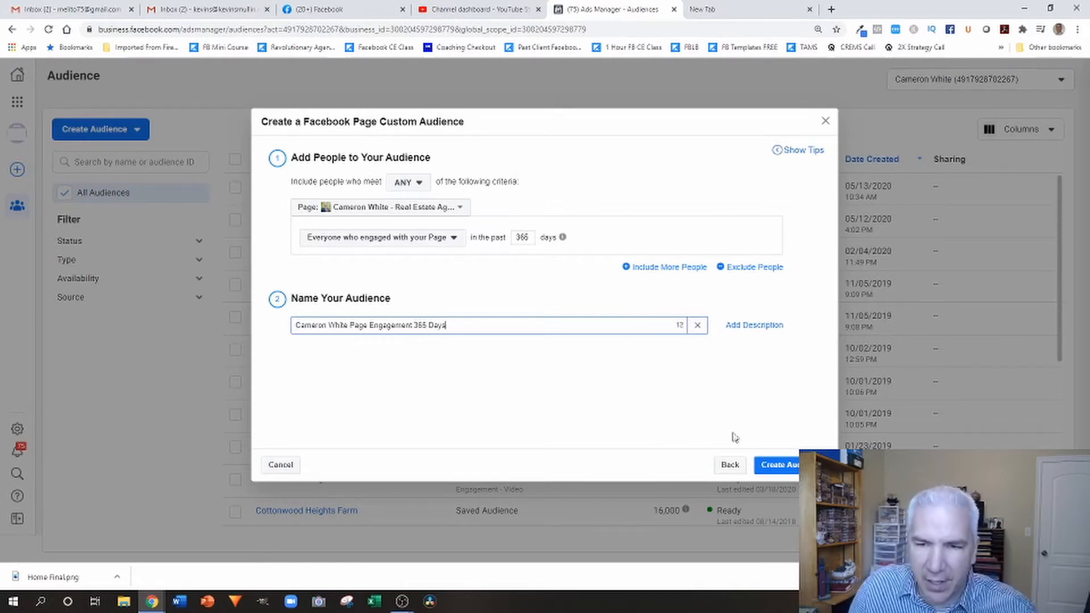
left_click(786, 472)
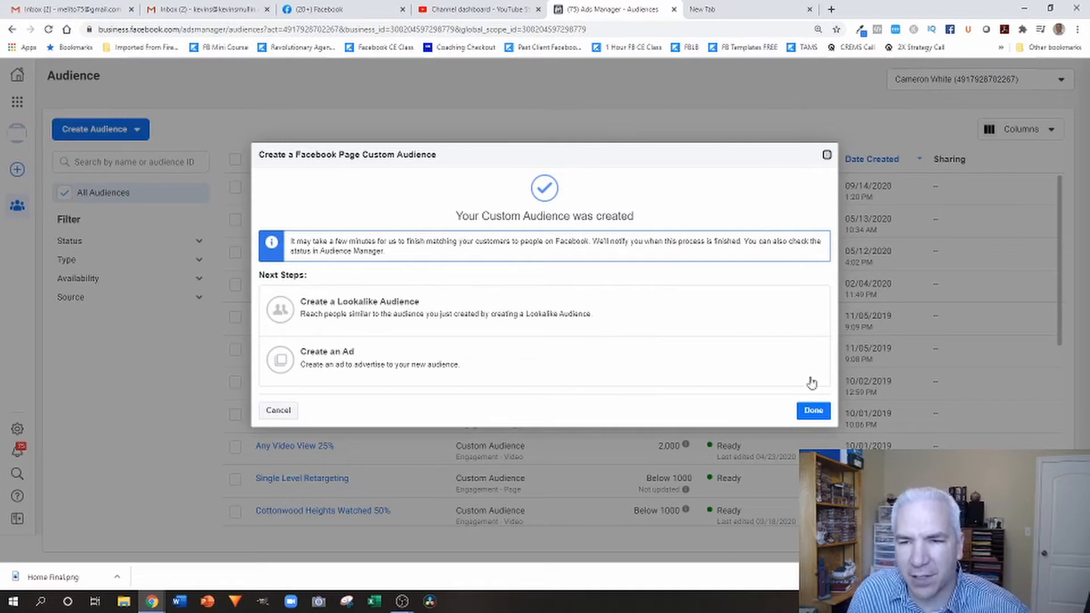
left_click(815, 410)
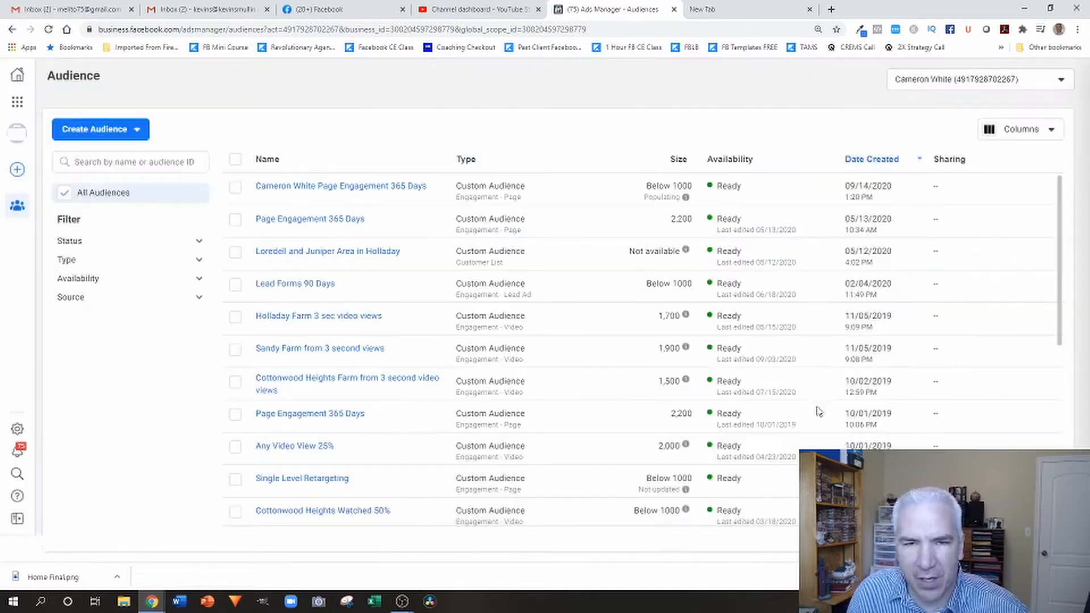
Start a Special Ad Audience and use the new Page Engagement 365 Days custom audience as its source.
left_click(136, 130)
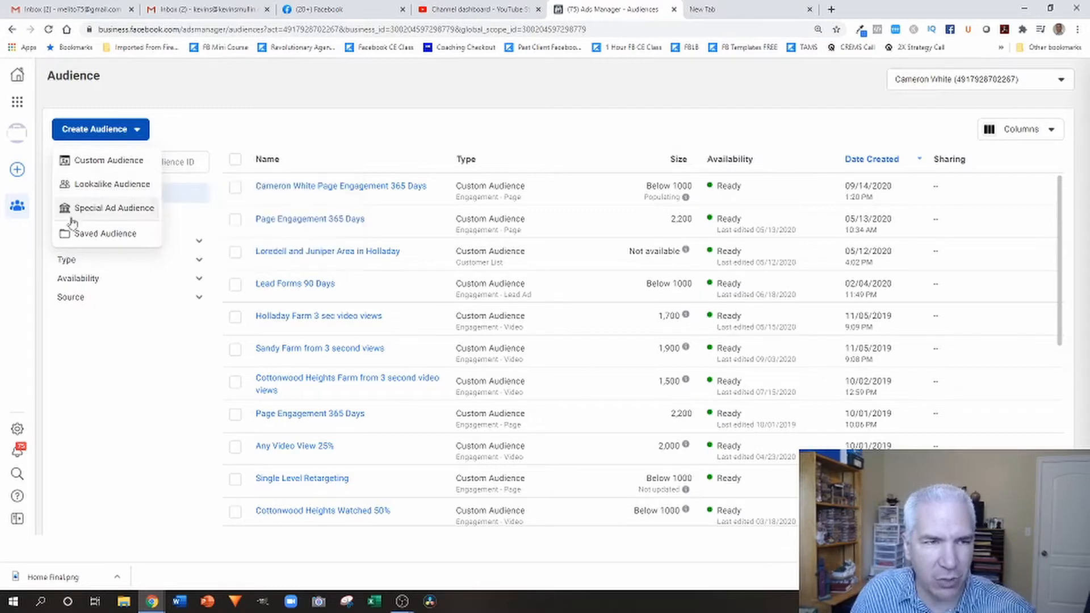
left_click(95, 210)
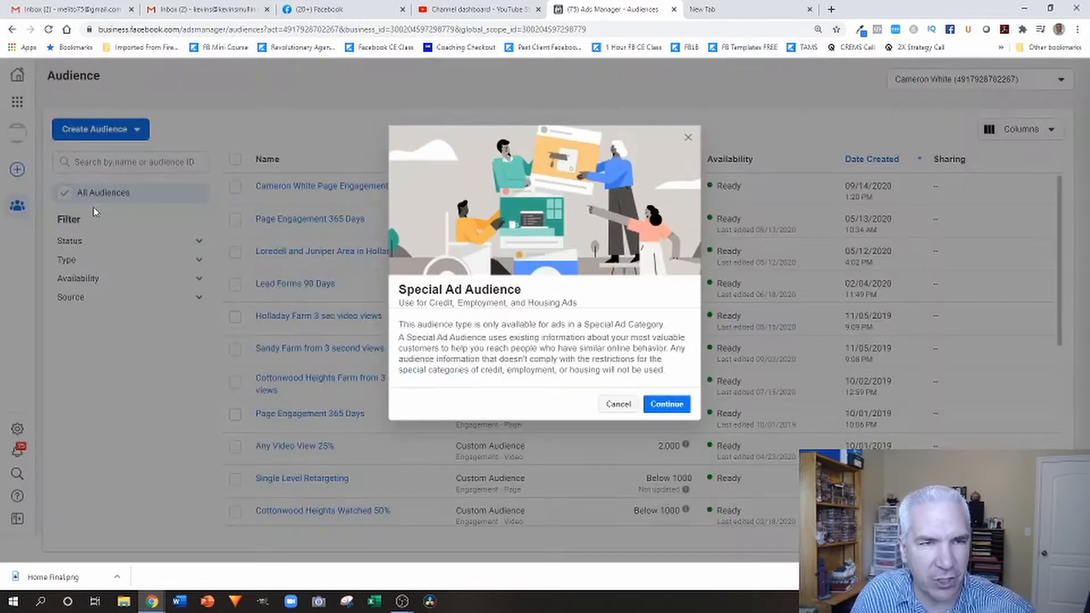
left_click(667, 404)
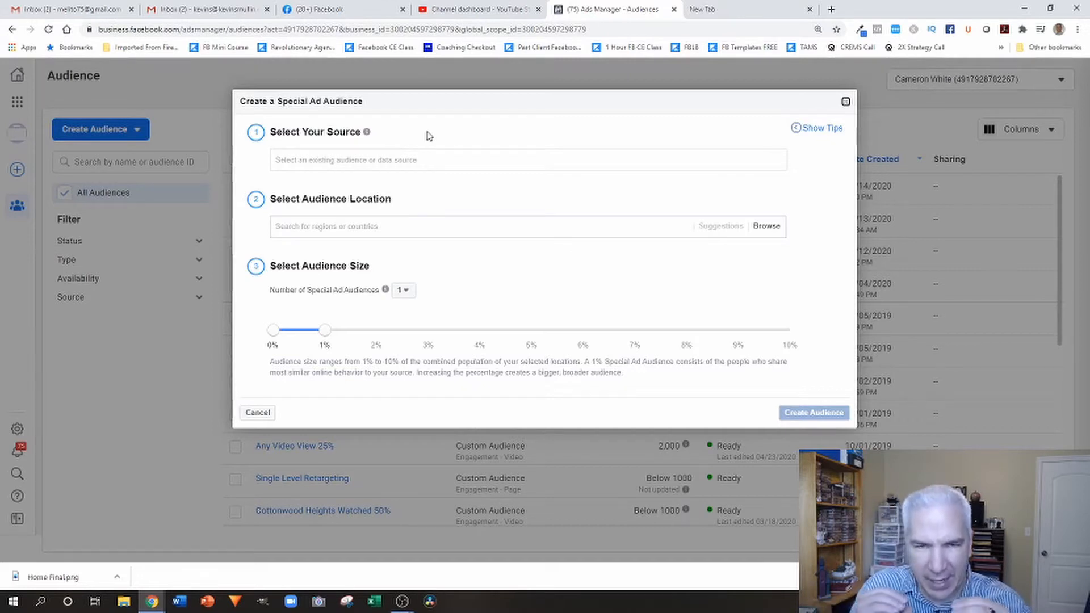
left_click(496, 159)
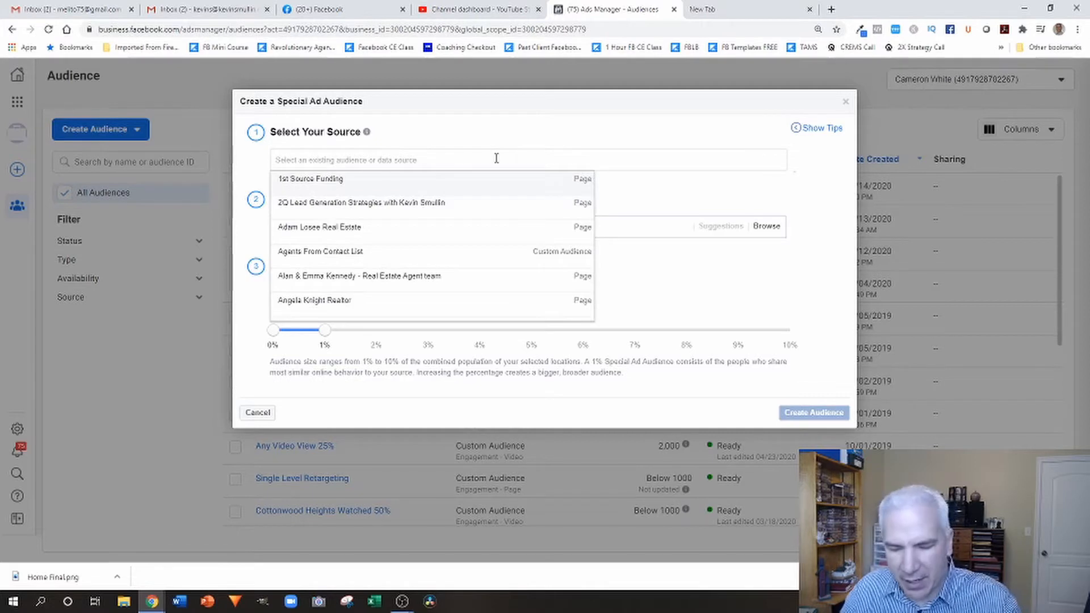
type("cam")
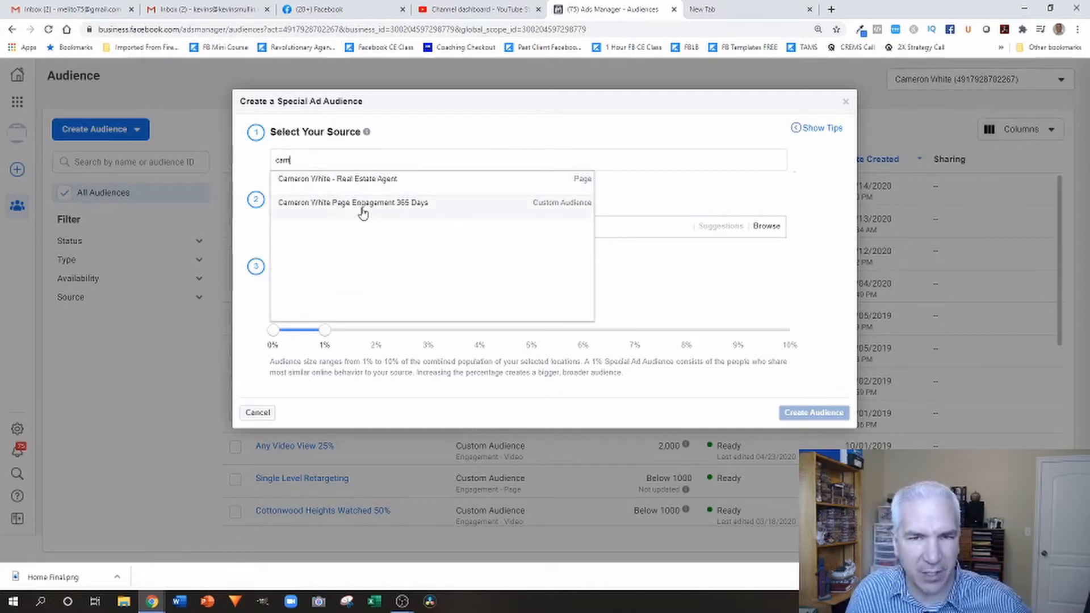
left_click(356, 212)
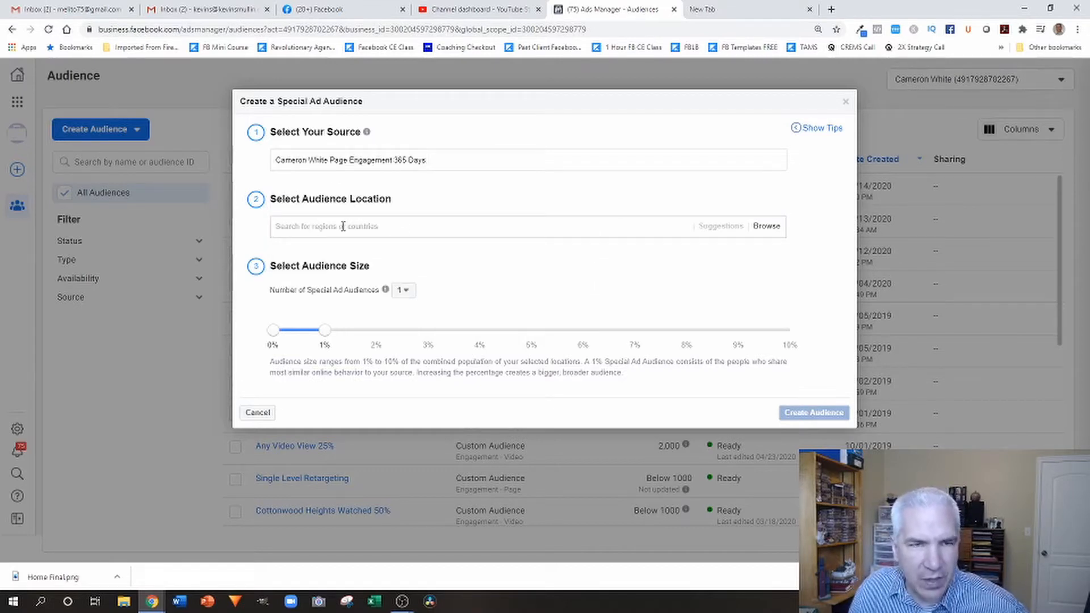
Set the Special Ad Audience's location to United States.
left_click(518, 226)
type("unit")
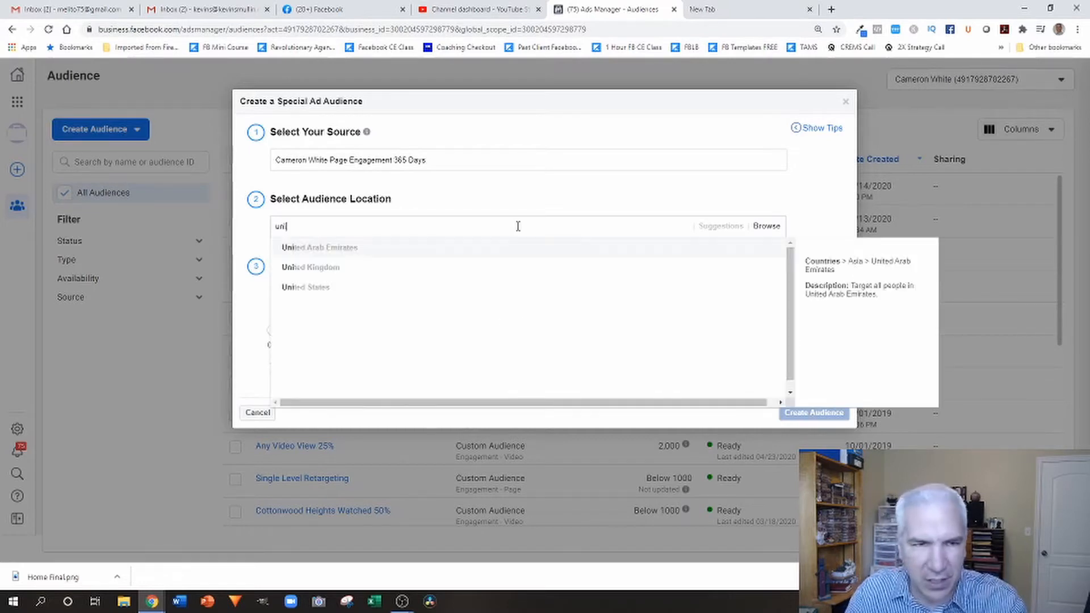
left_click(306, 286)
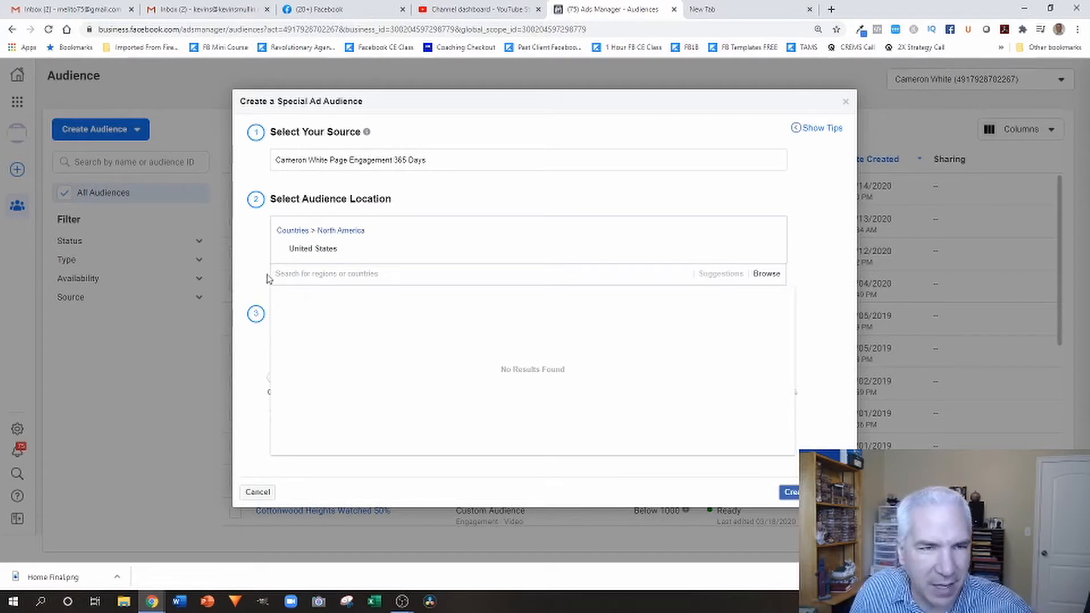
left_click(255, 258)
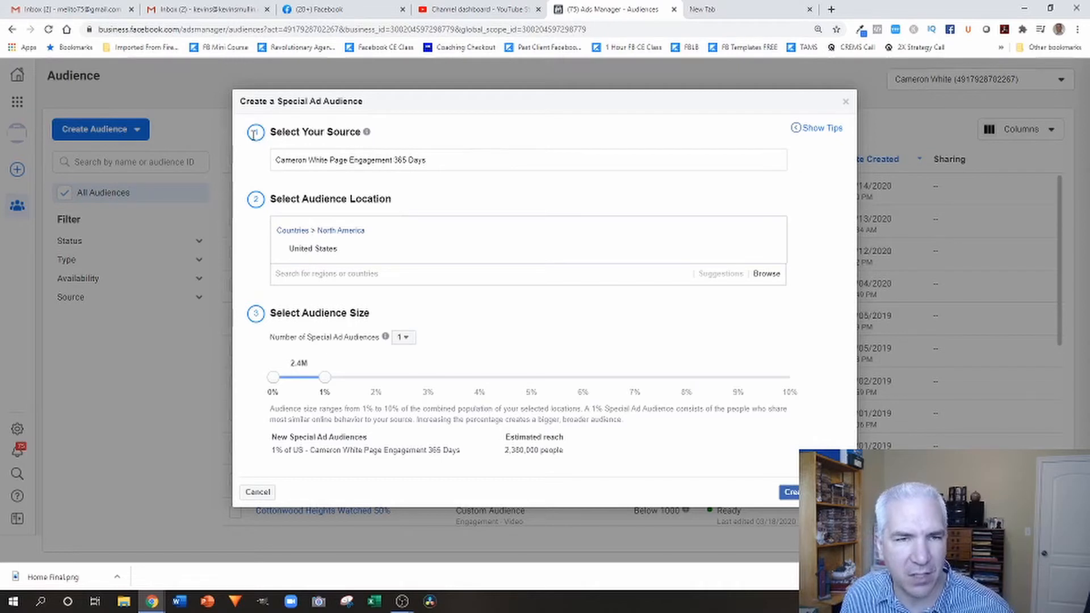
Try a 10% audience size, return it to 1%, and create the Special Ad Audience.
left_click_drag(323, 384, 796, 400)
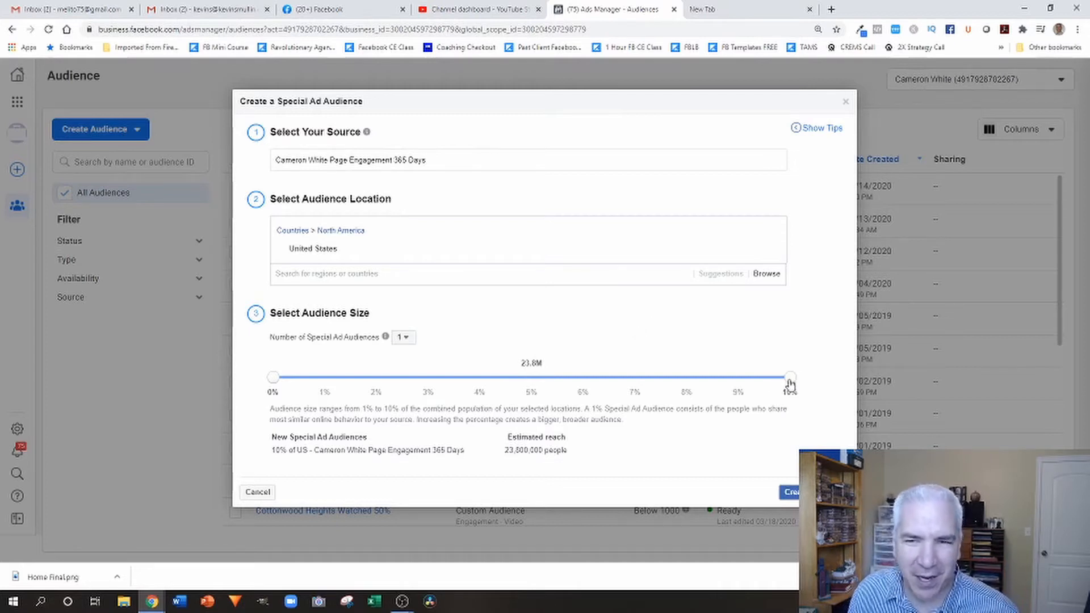
left_click_drag(791, 380, 316, 386)
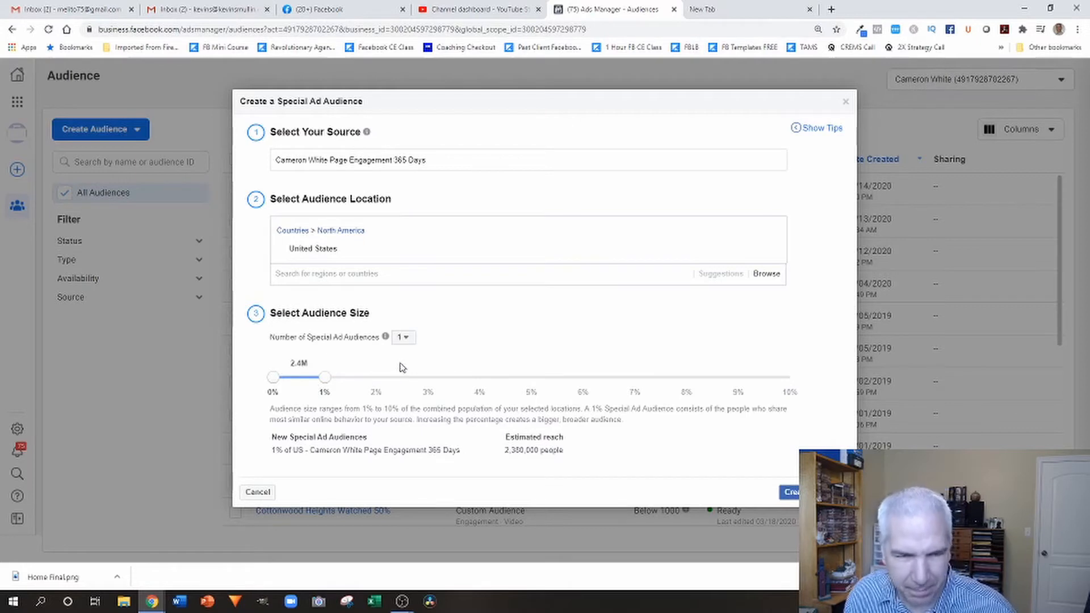
mouse_move(327, 379)
left_mouse_down()
mouse_move(825, 377)
mouse_move(321, 366)
left_mouse_up()
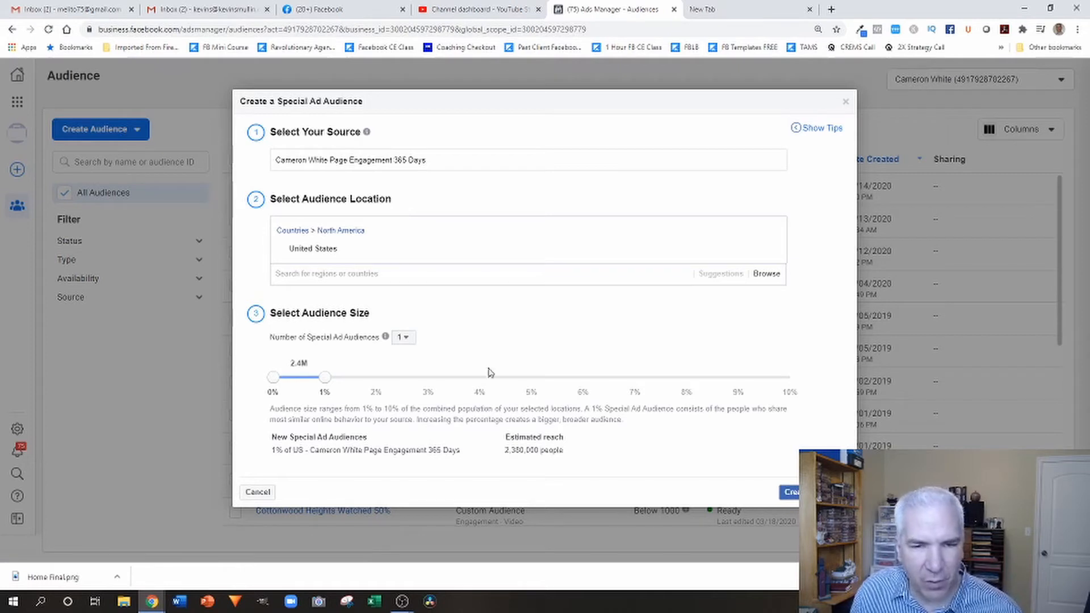
left_click(792, 491)
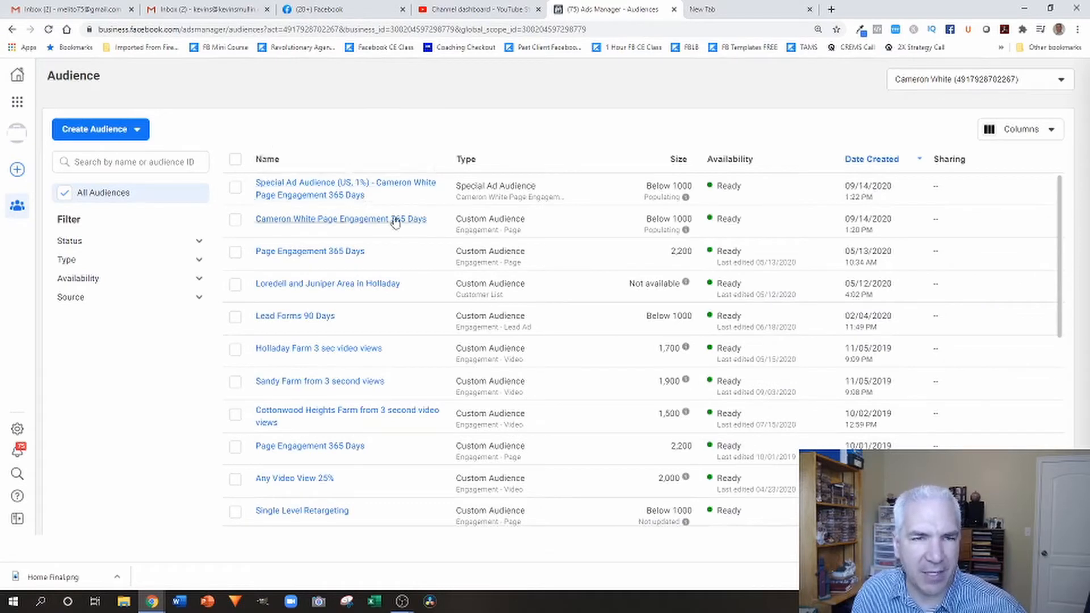
Start a new campaign in Ads Manager and declare Housing as its special ad category.
left_click(17, 101)
left_click(85, 146)
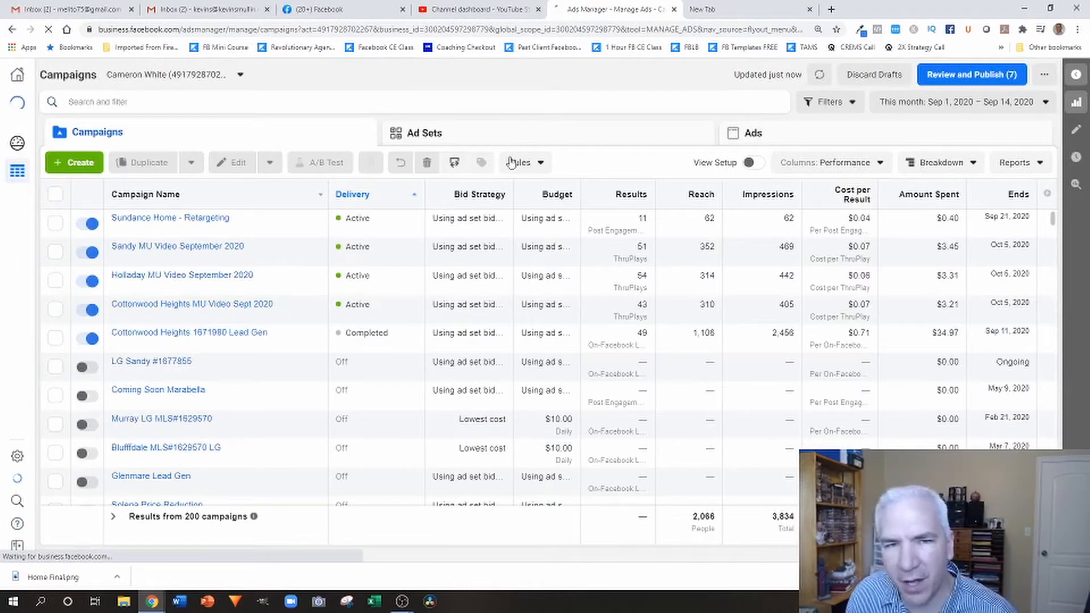
left_click(91, 164)
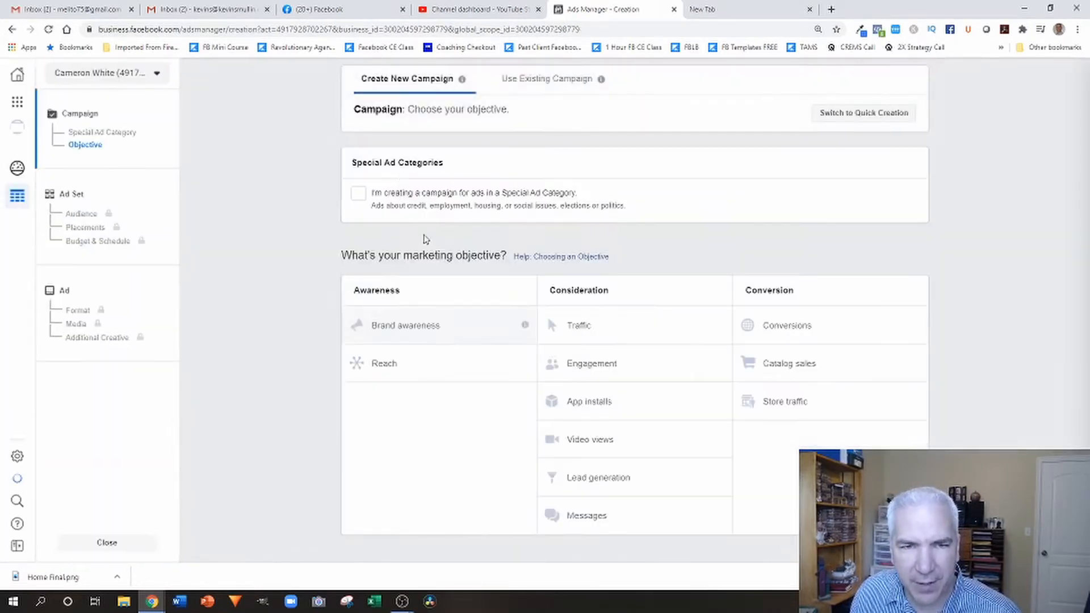
left_click(360, 194)
left_click(451, 229)
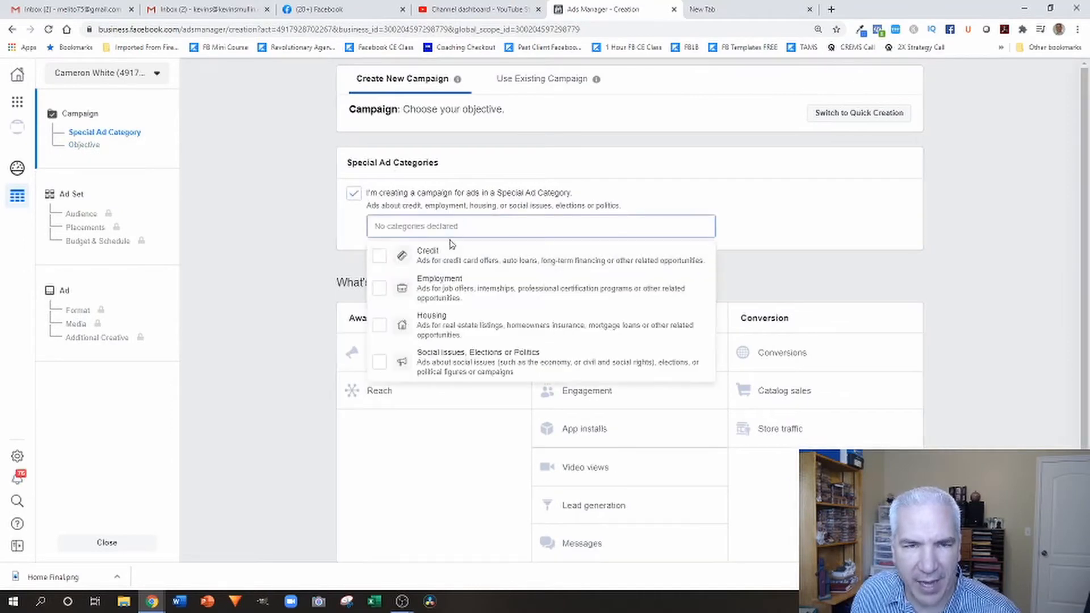
left_click(429, 318)
left_click(989, 330)
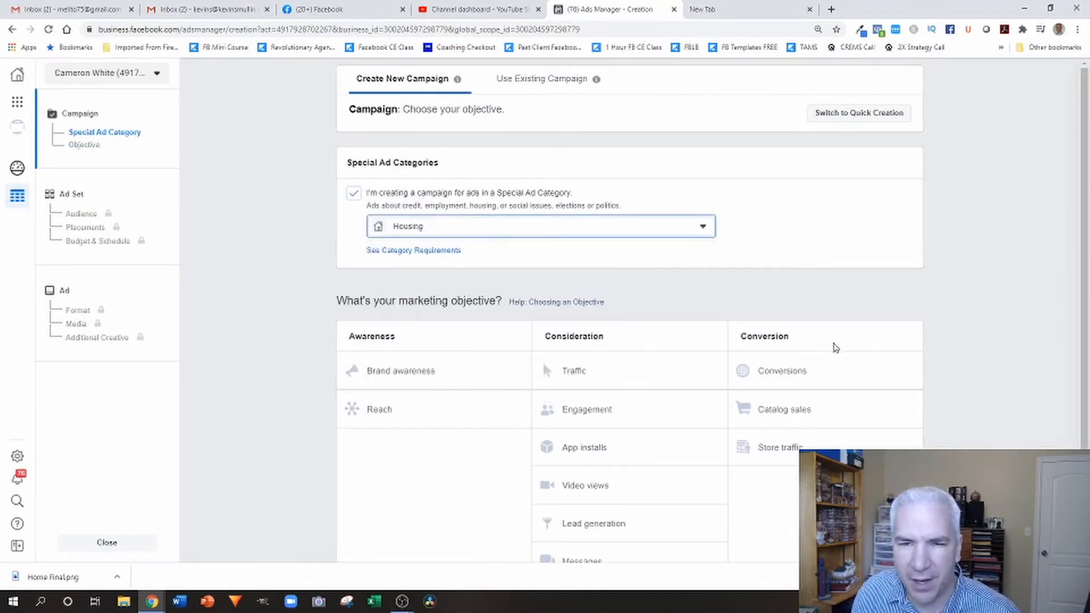
Choose Engagement as the campaign's marketing objective and continue to the ad set with the default campaign name.
scroll(944, 343, "down", 9)
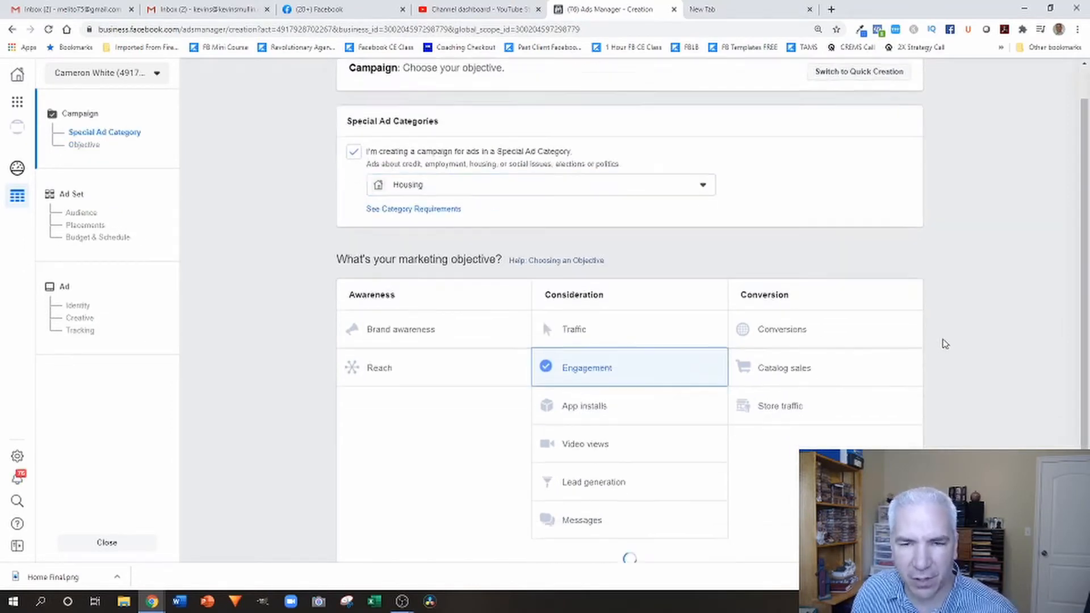
left_click(746, 313)
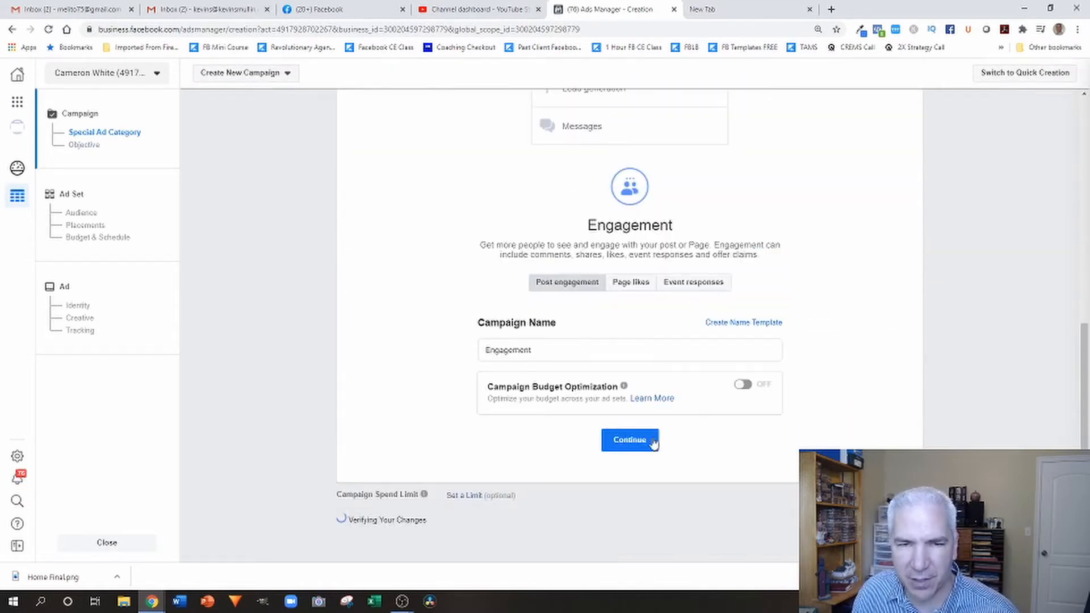
left_click(644, 441)
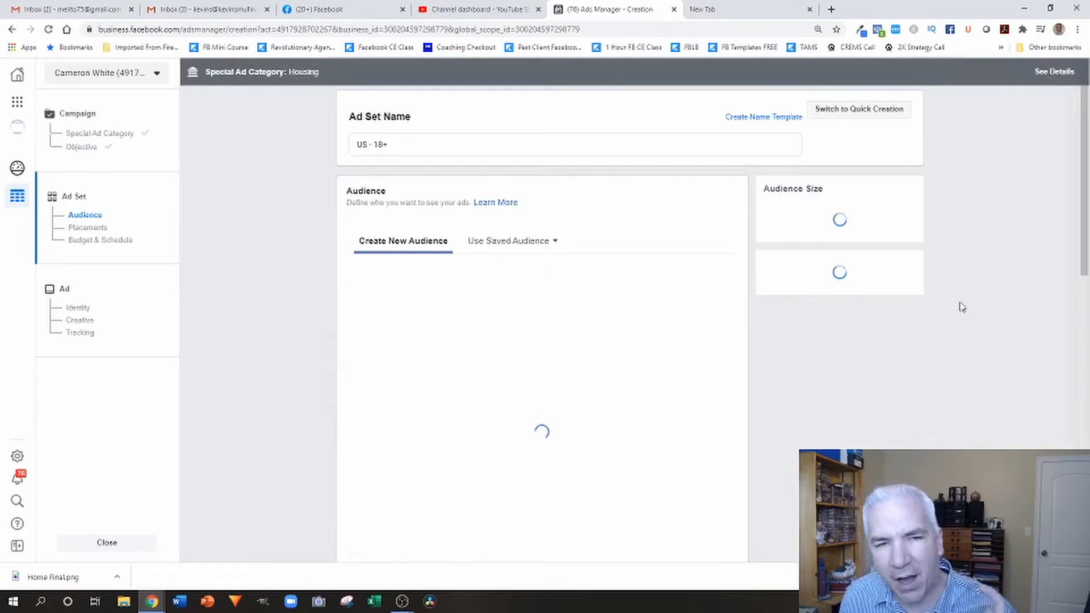
Add the Special Ad Audience (US, 1%) based on Page Engagement 365 Days to the ad set's custom audiences.
left_click(438, 281)
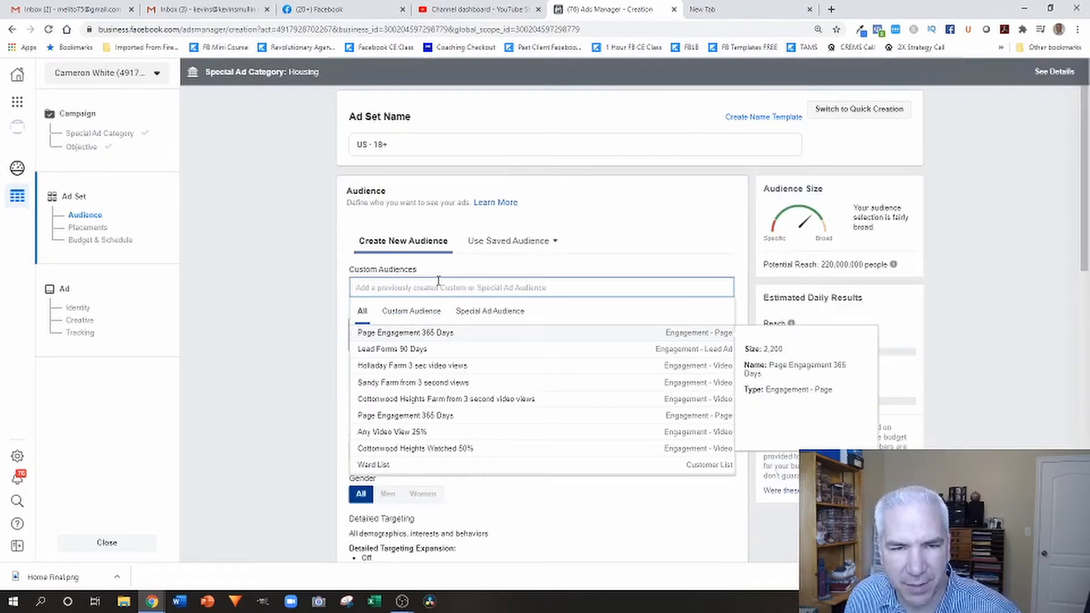
scroll(477, 360, "down", 1)
scroll(477, 360, "down", 3)
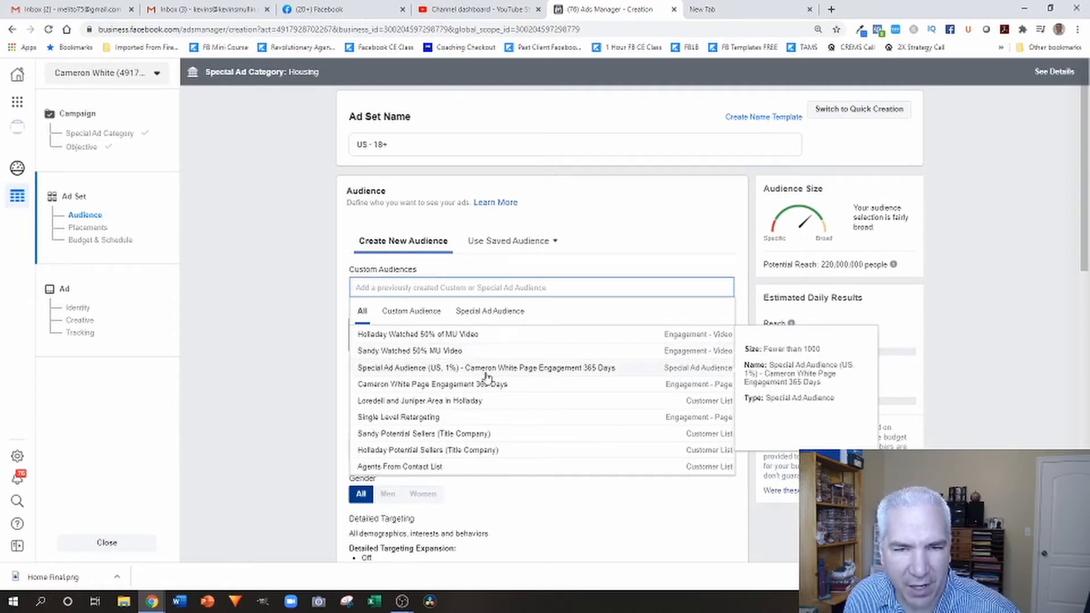
left_click(541, 369)
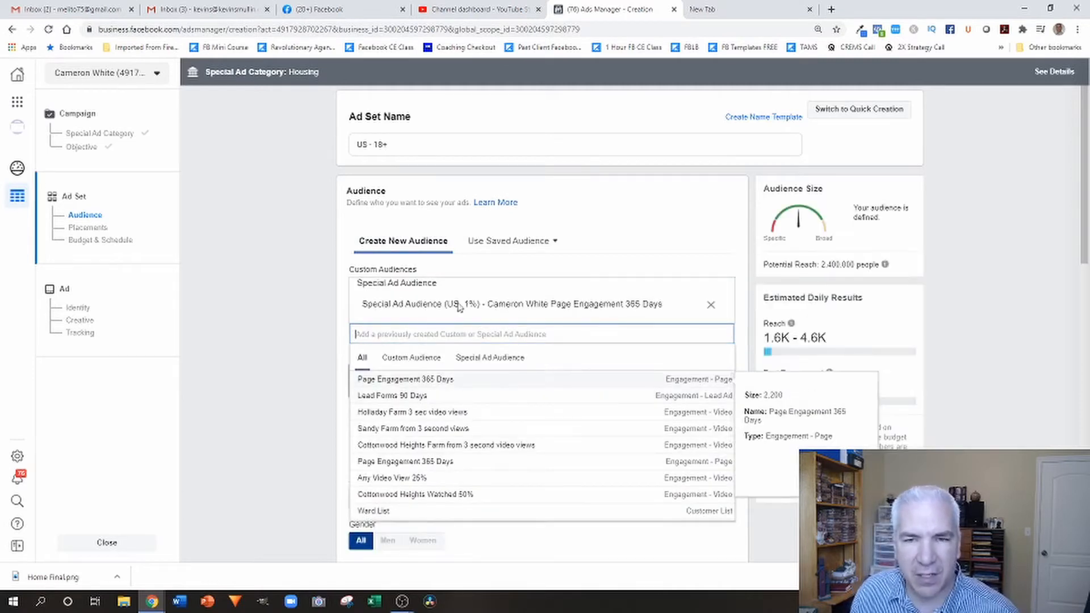
left_click(342, 290)
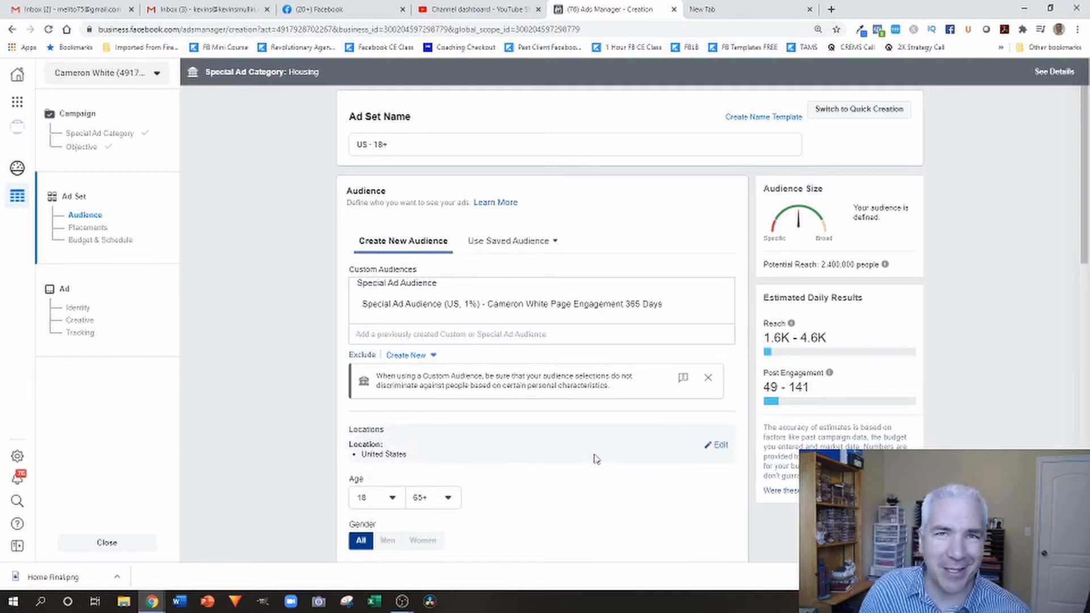
Change the ad set's target location from the whole United States to the state of Utah.
left_click(725, 448)
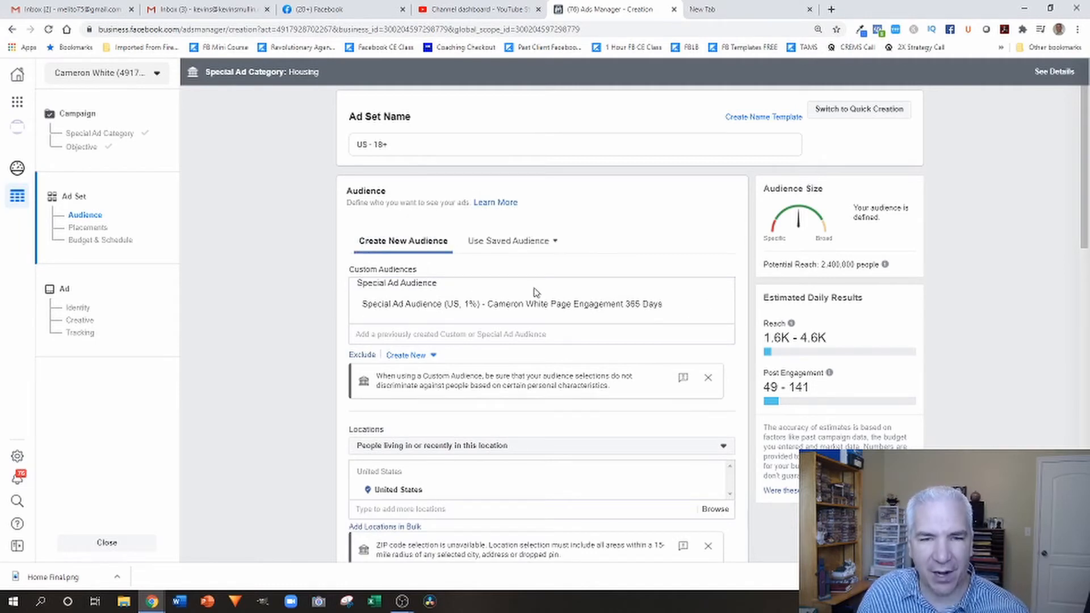
left_click(449, 509)
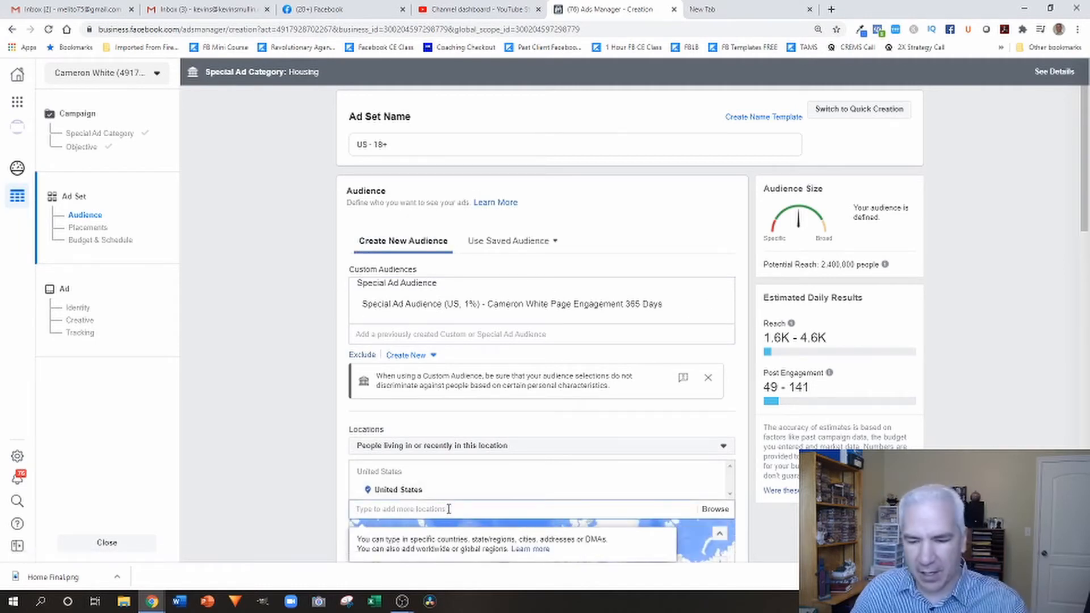
type("utah")
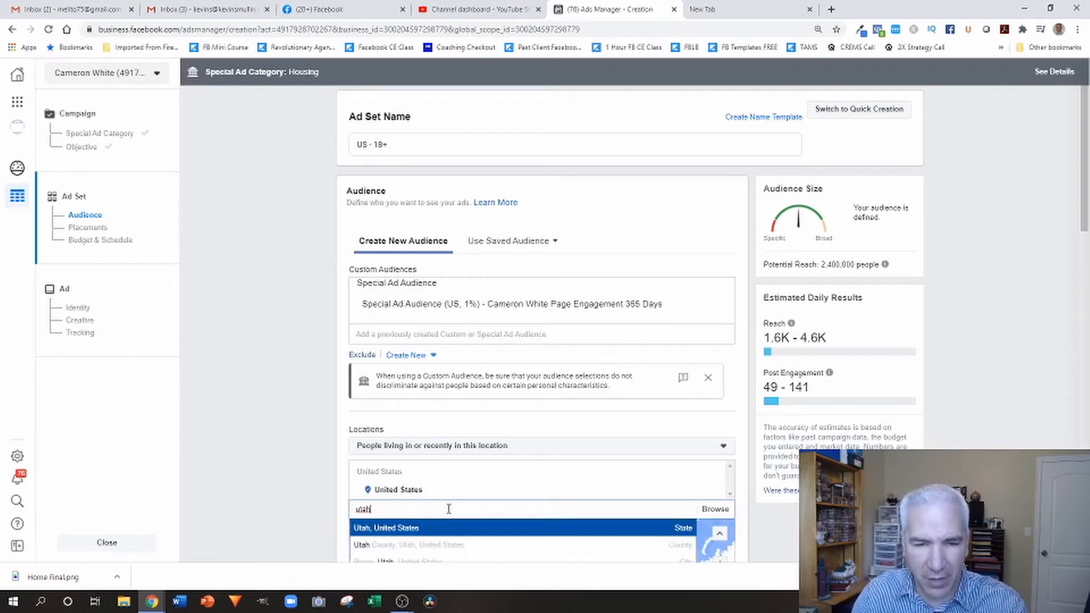
left_click(407, 528)
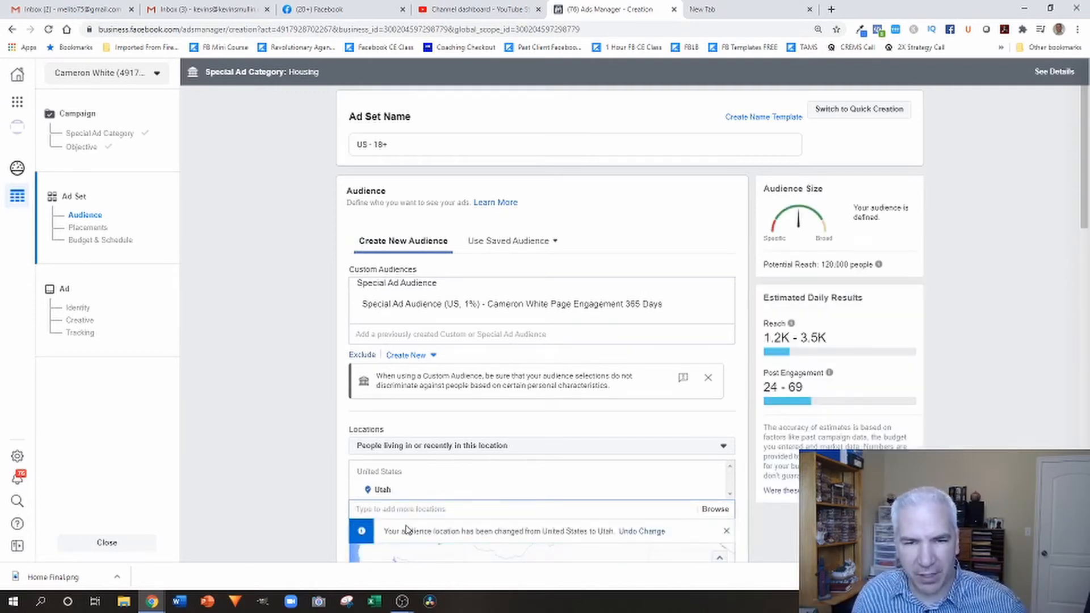
Remove Utah from the ad set's locations and target Salt Lake County, Utah, United States instead.
scroll(626, 409, "down", 2)
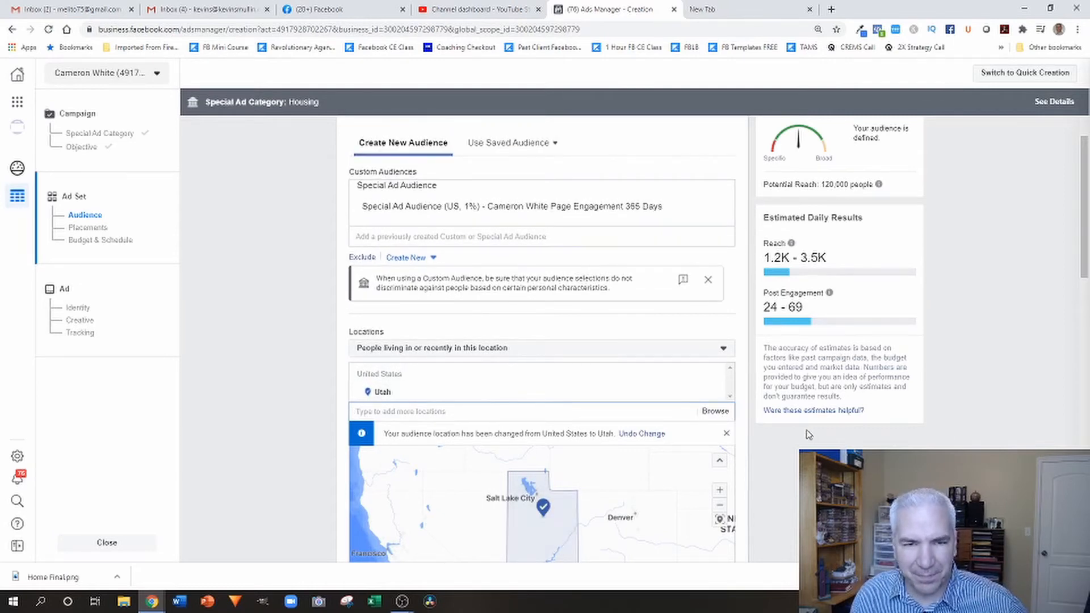
left_click(715, 394)
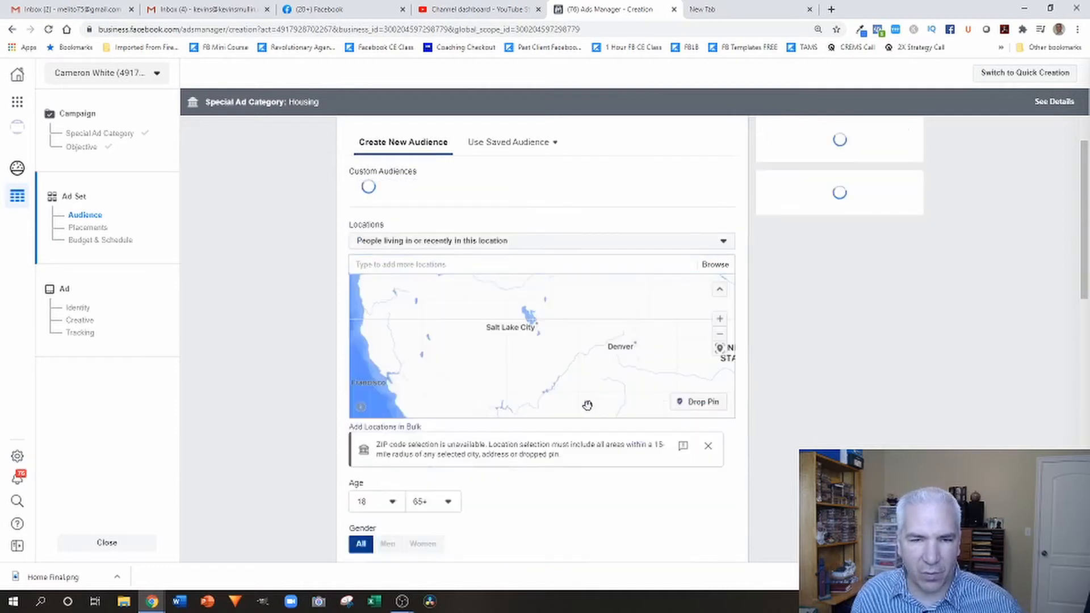
left_click(437, 371)
type("sa")
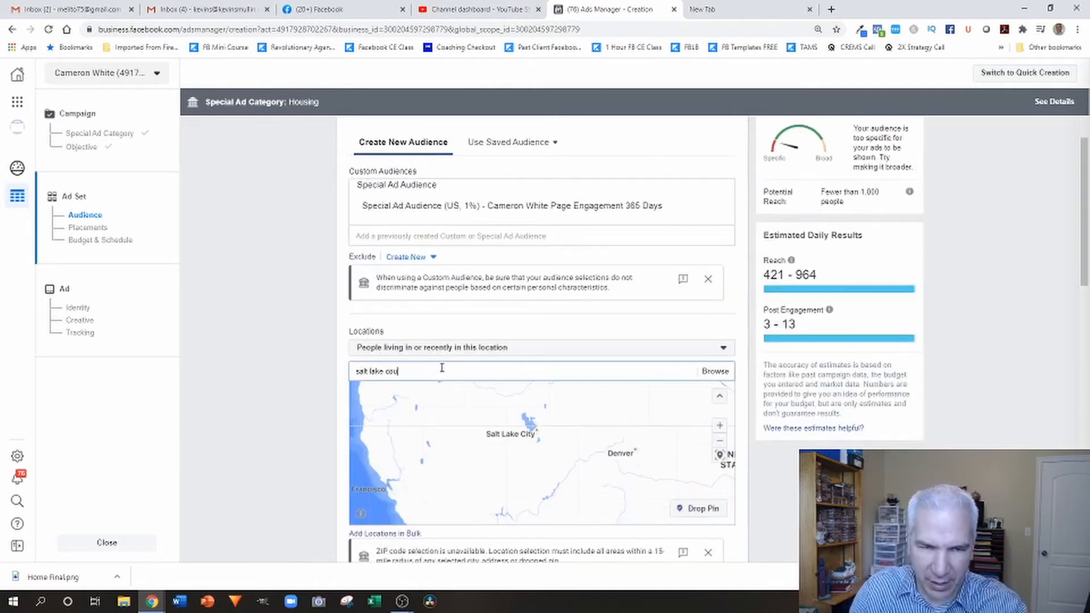
type("lt lake cou")
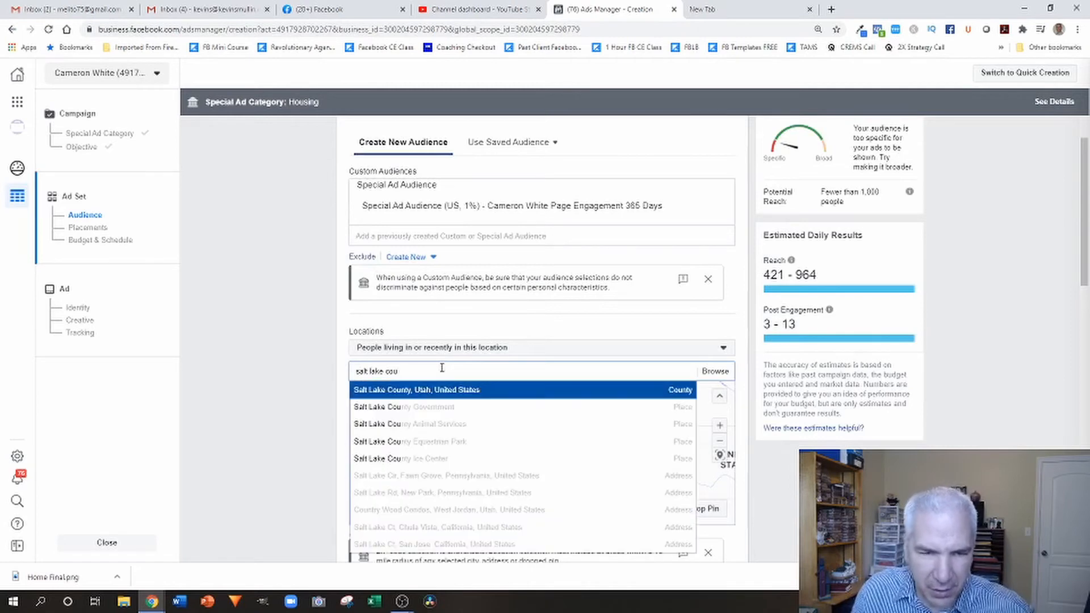
left_click(421, 395)
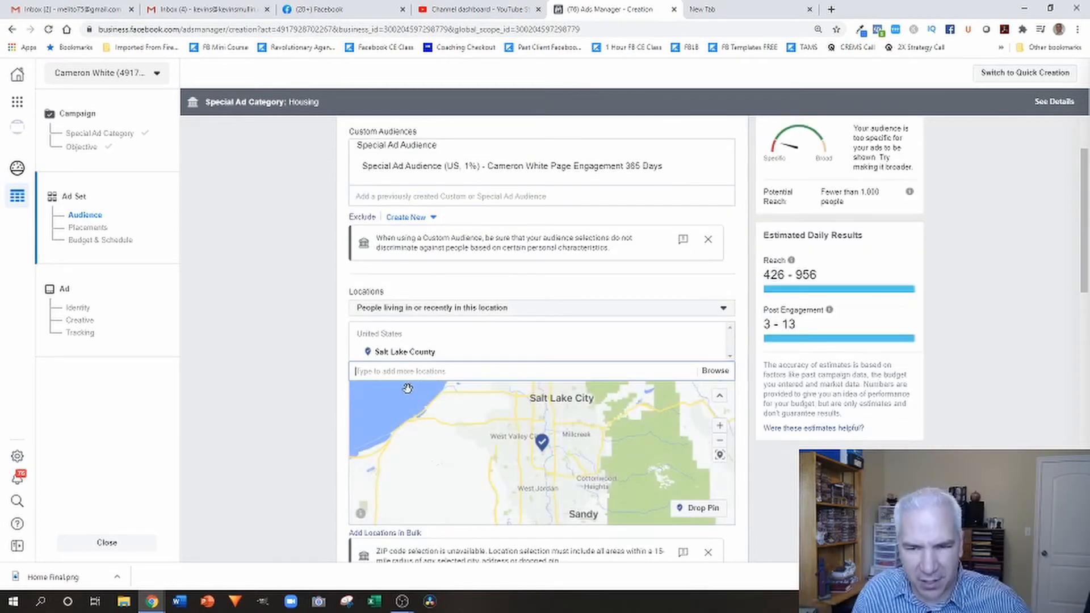